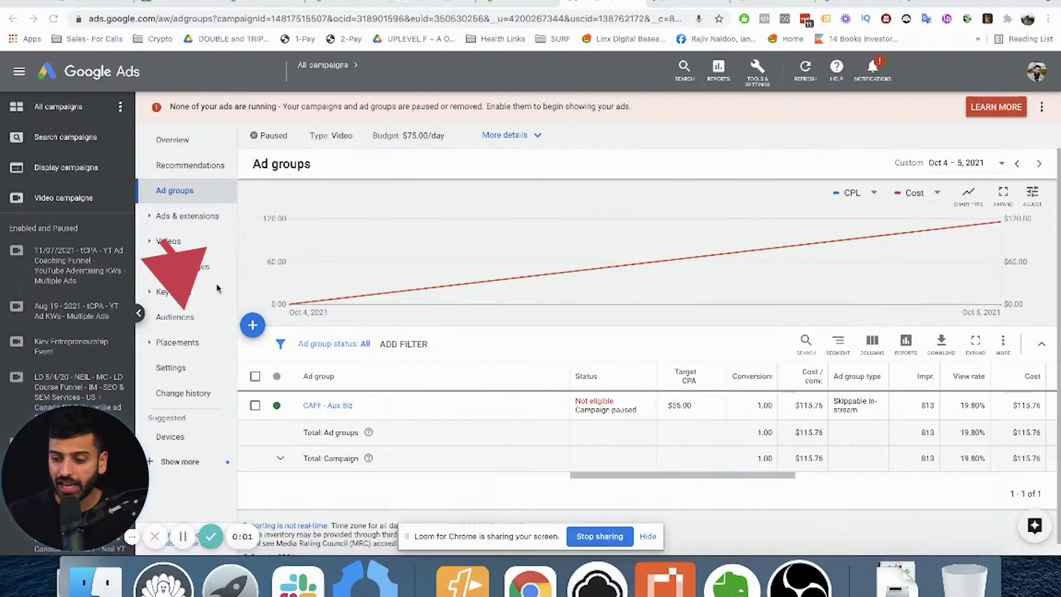
Open the campaign's Audiences page.
click(201, 326)
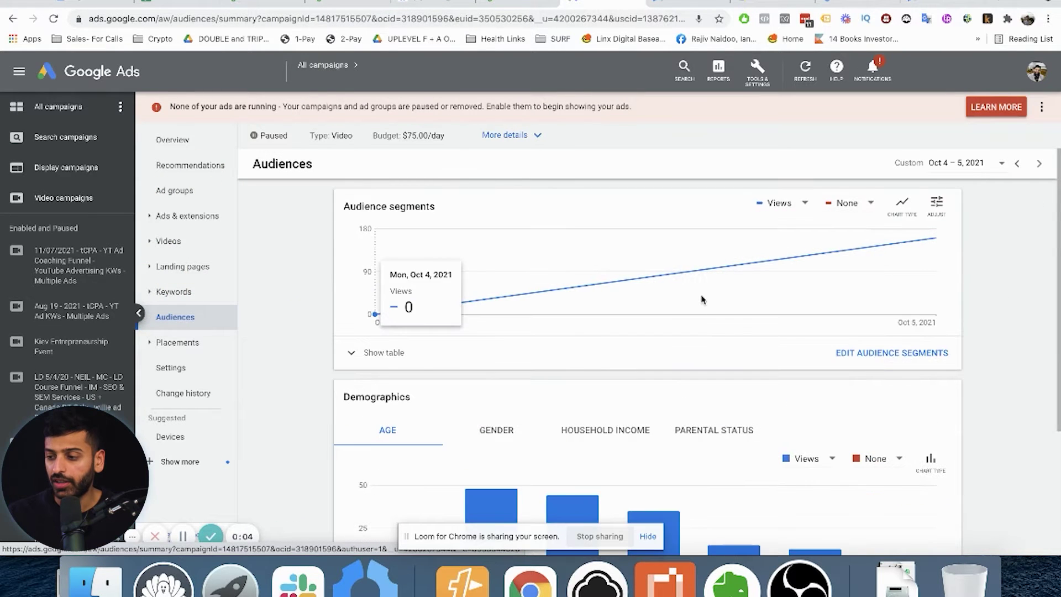
scroll(719, 309, down, 3)
scroll(848, 332, up, 1)
scroll(849, 332, up, 3)
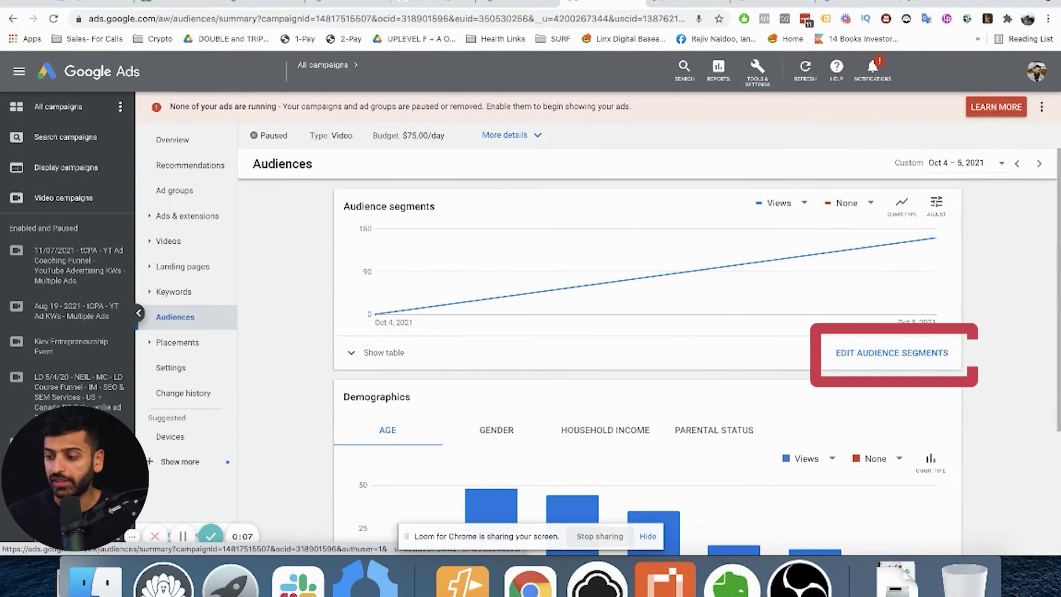
In the ad group's audience segment editor, browse to Other segments > Your combined audience segments.
click(894, 354)
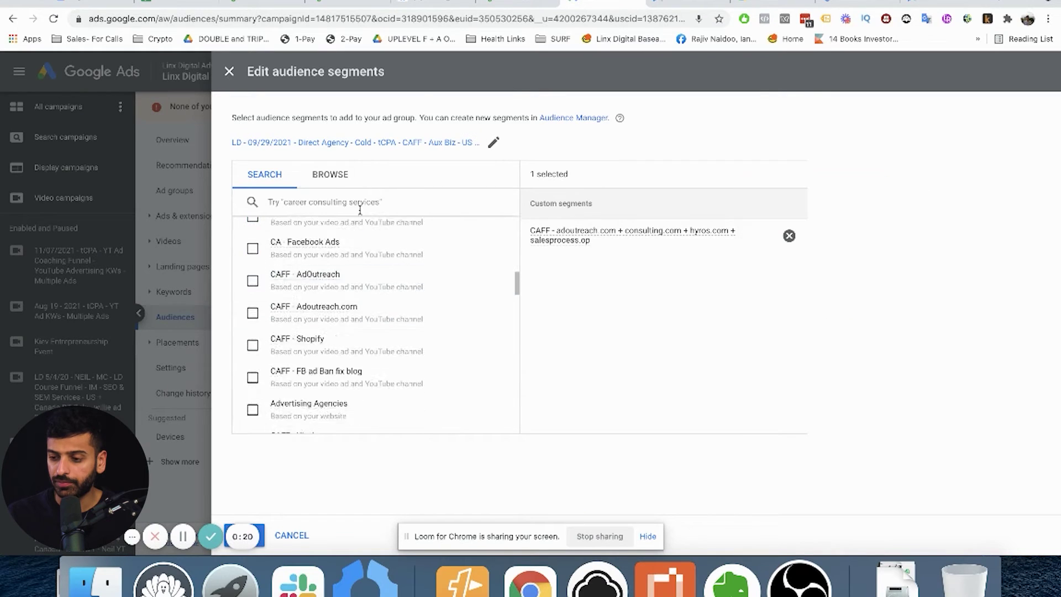
click(330, 174)
click(310, 344)
scroll(308, 344, down, 1)
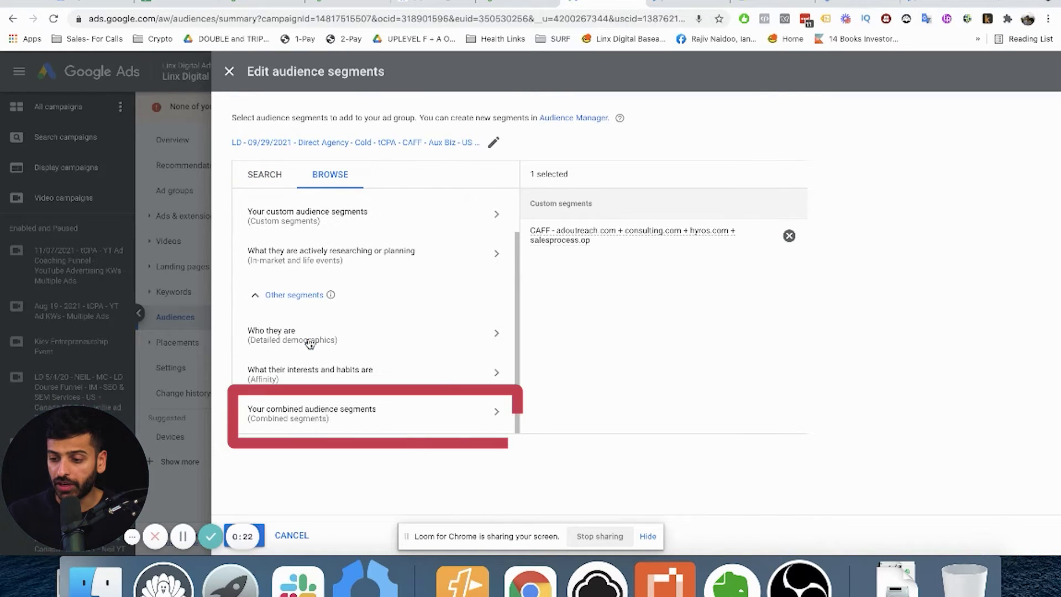
click(304, 416)
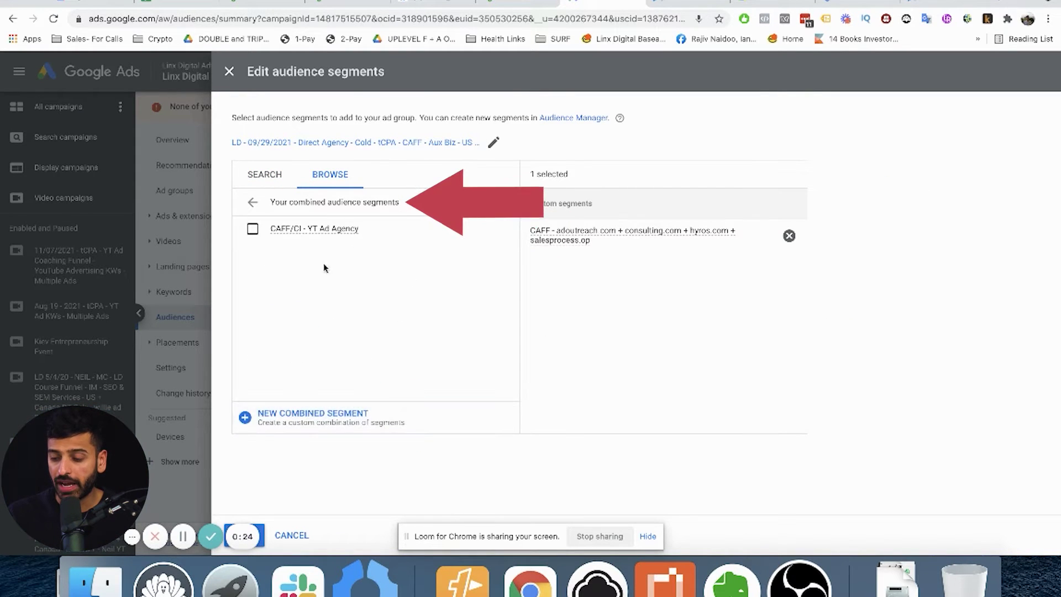
click(253, 202)
click(307, 347)
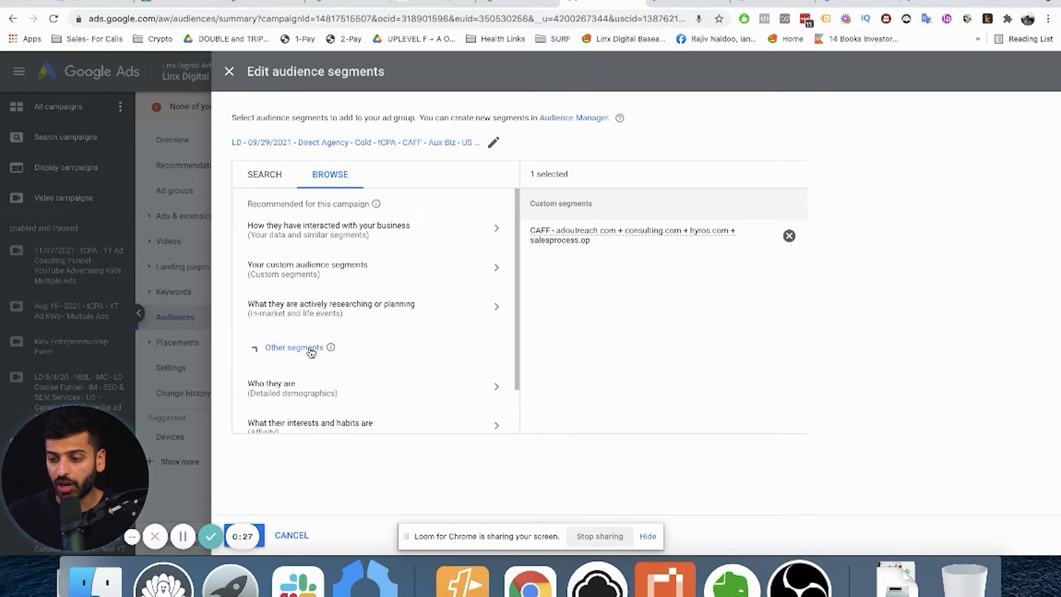
scroll(308, 350, down, 1)
click(288, 412)
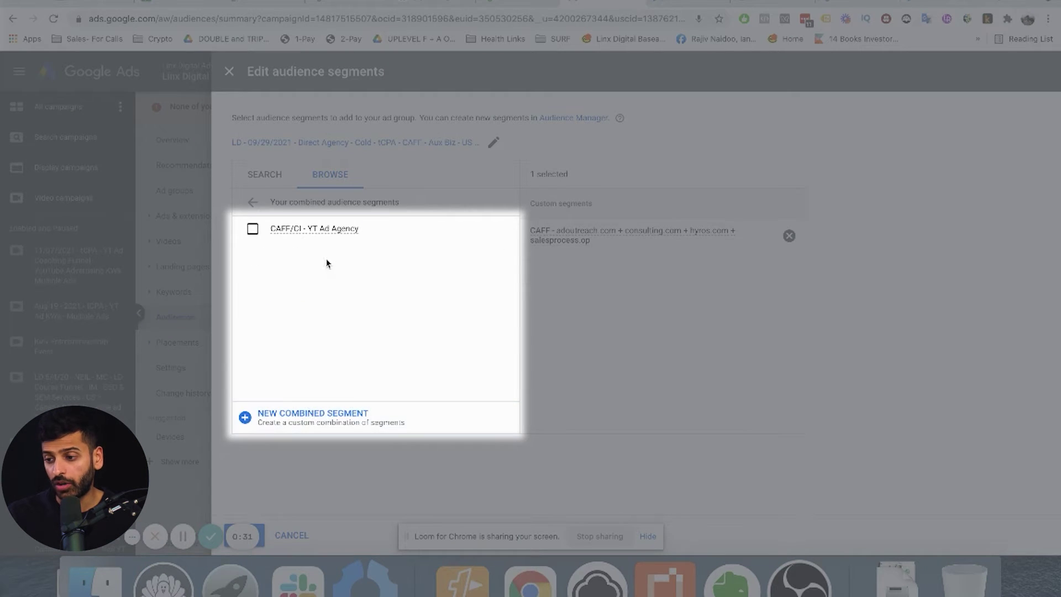
Start a new combined segment named 'Combined Audience Test- Health' and begin adding segments.
click(304, 410)
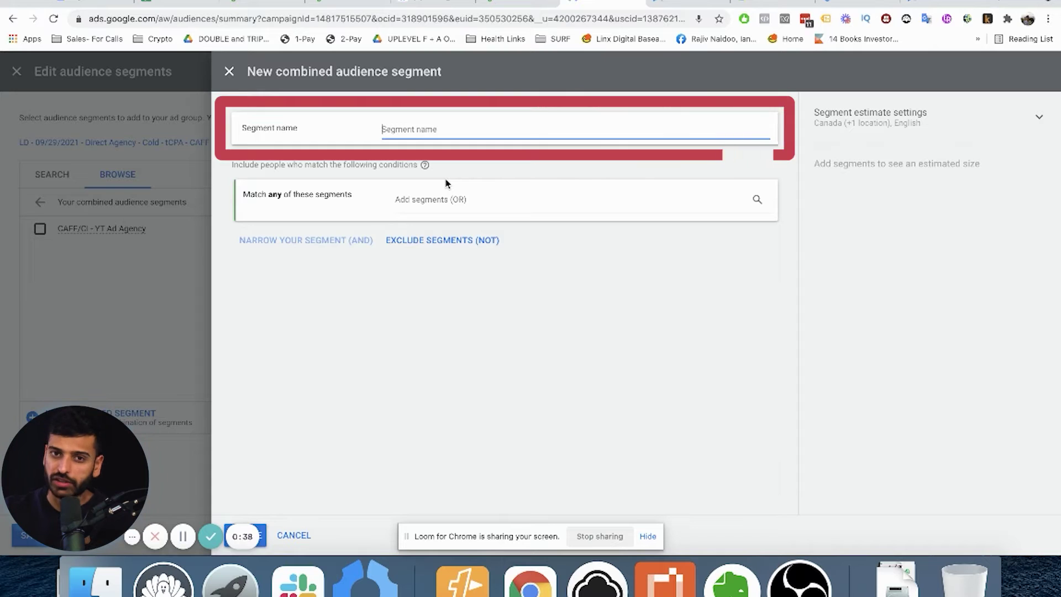
text(Combined Audience Test- Health)
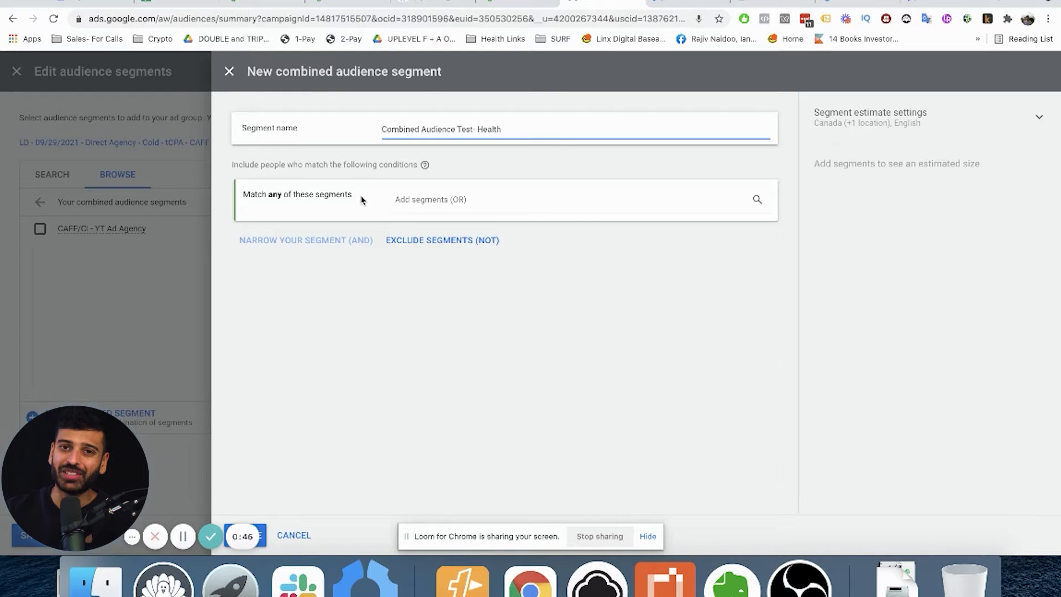
click(478, 206)
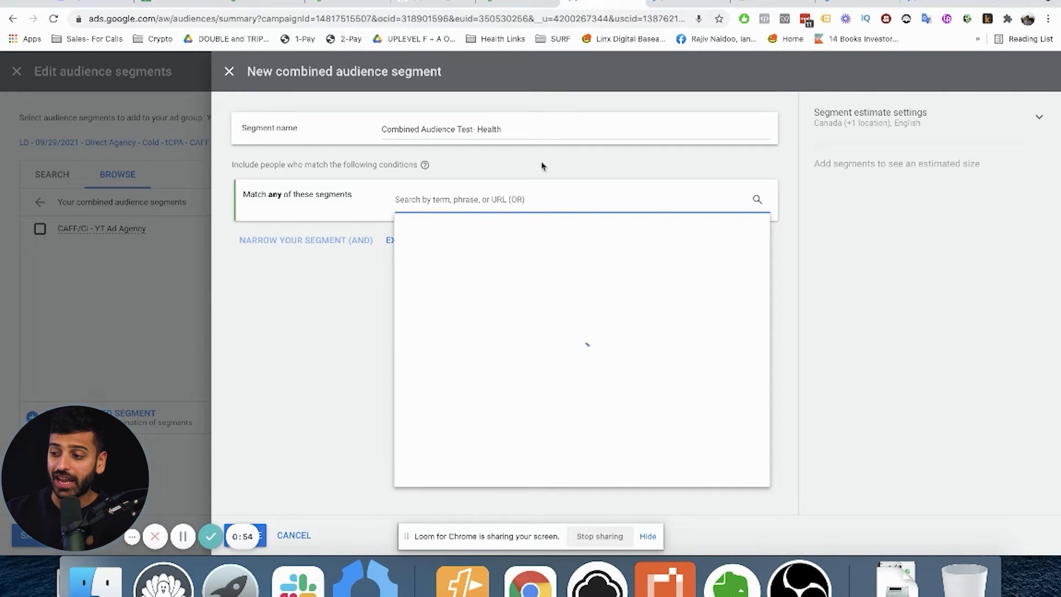
Add the Health & Fitness Buffs affinity segment (Sports & Fitness) to the match-any condition.
scroll(508, 387, down, 10)
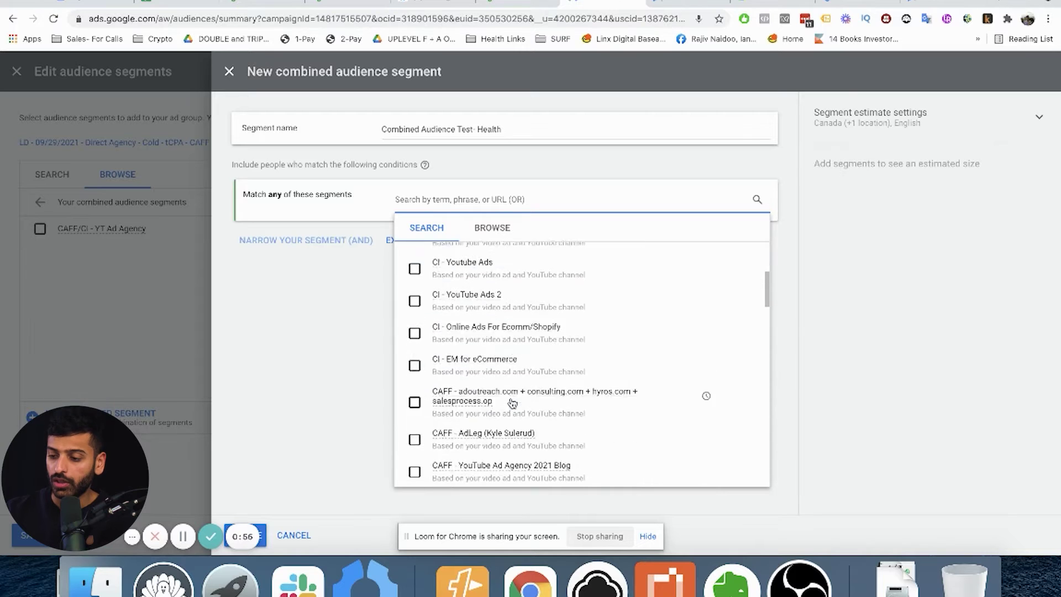
click(493, 228)
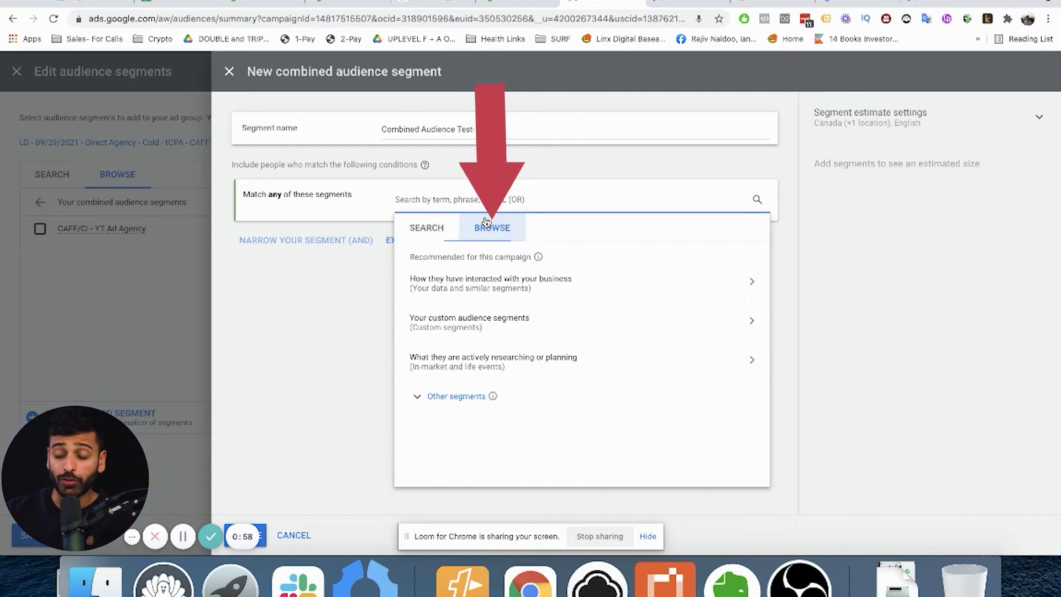
click(458, 395)
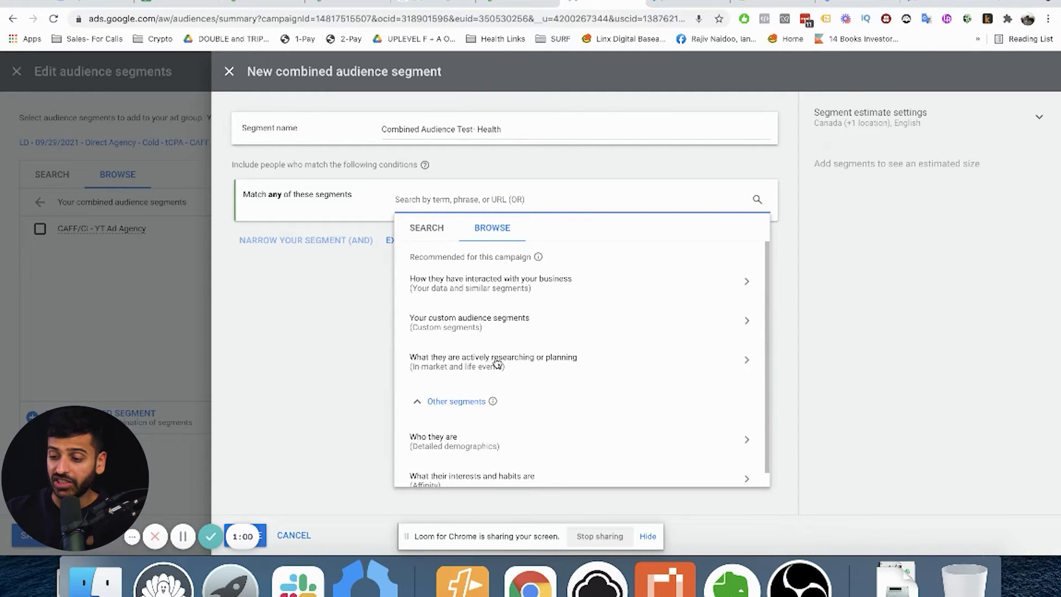
scroll(496, 363, down, 1)
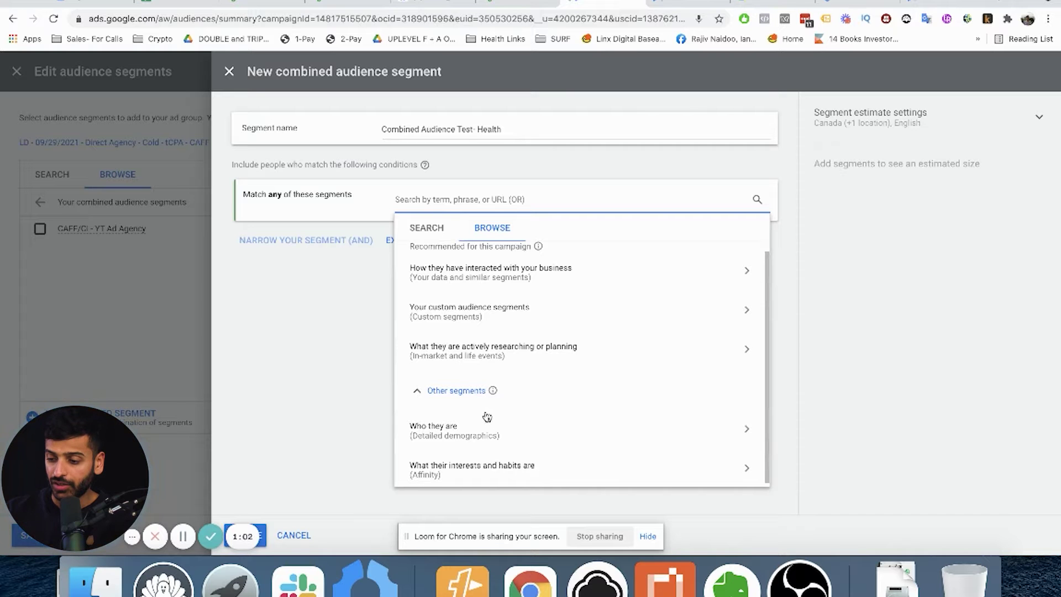
click(476, 470)
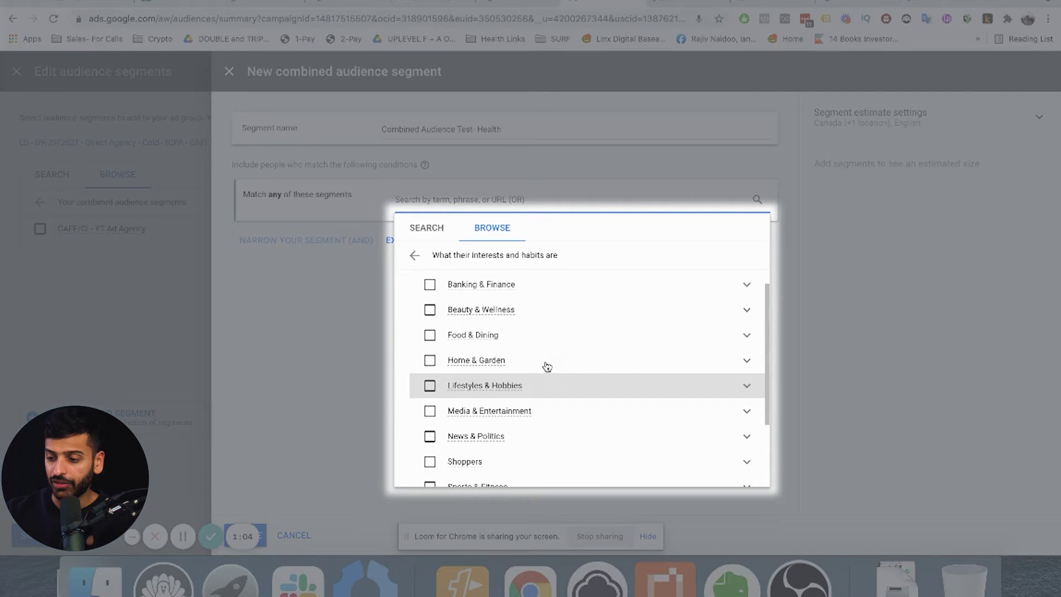
scroll(548, 367, up, 1)
scroll(750, 396, down, 3)
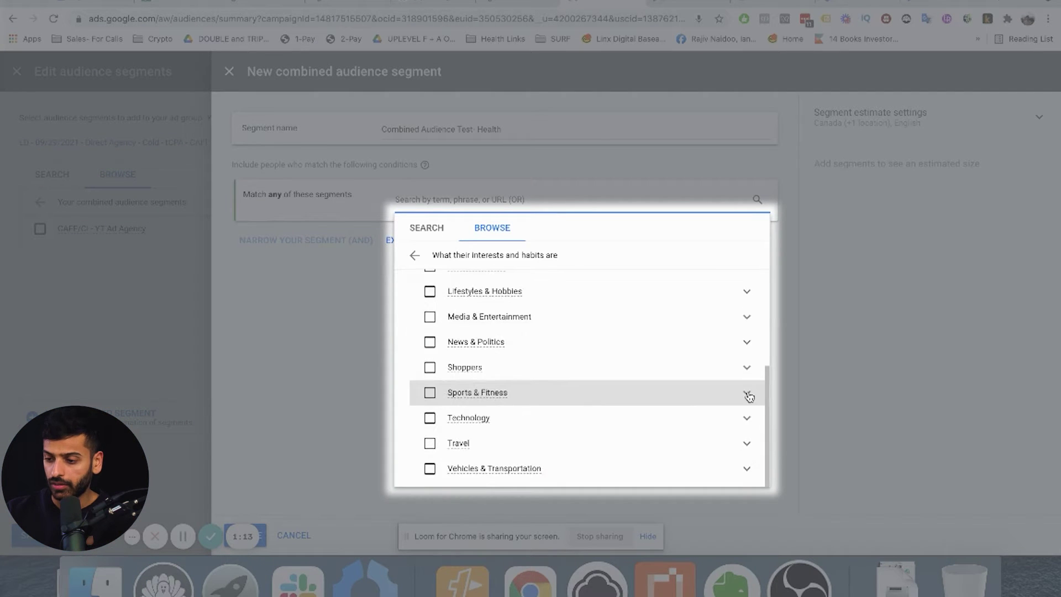
click(748, 394)
scroll(748, 396, down, 1)
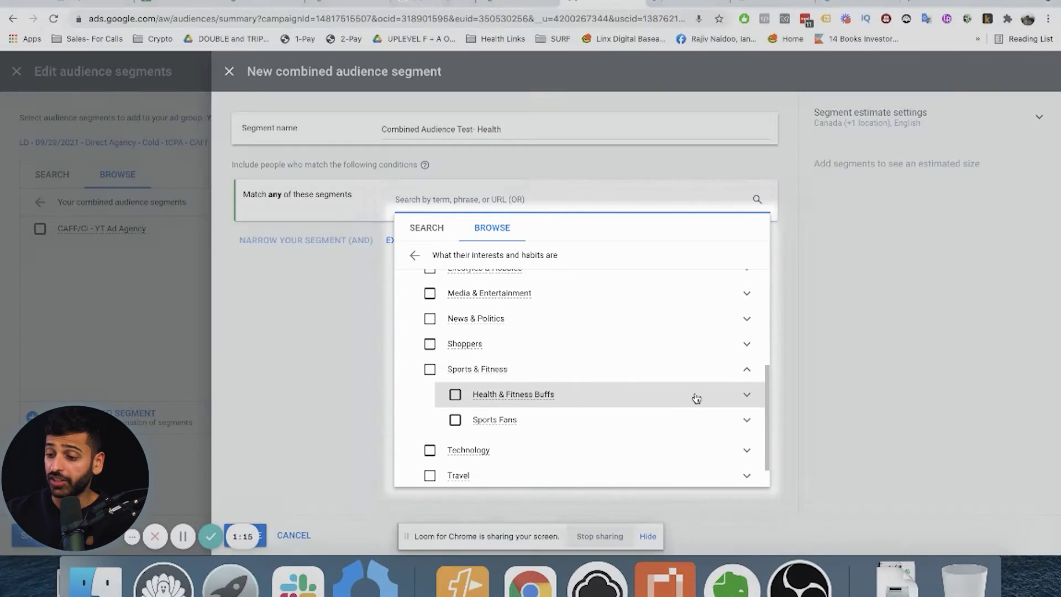
click(696, 398)
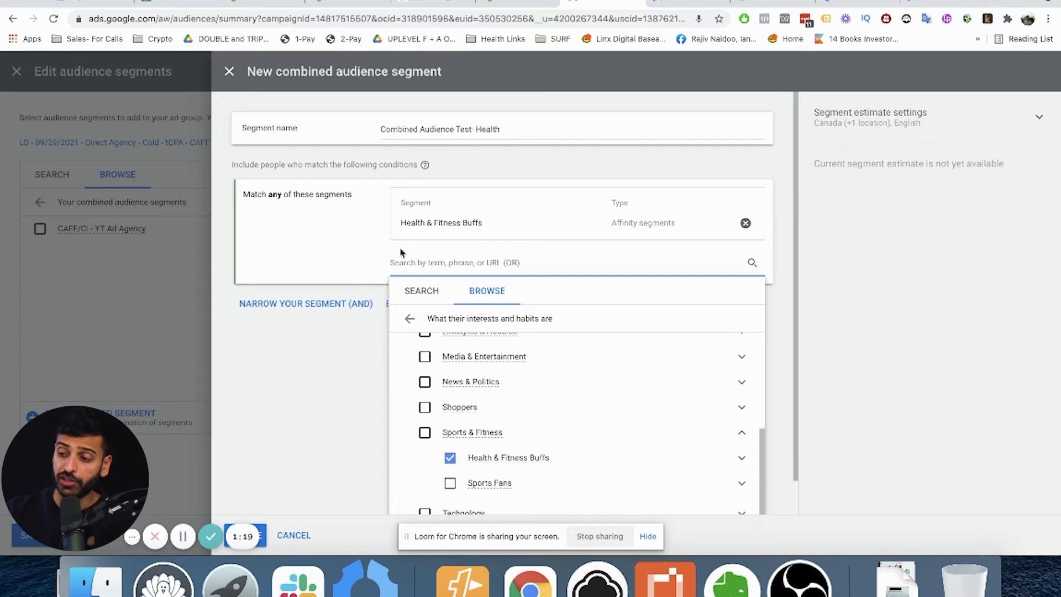
click(365, 252)
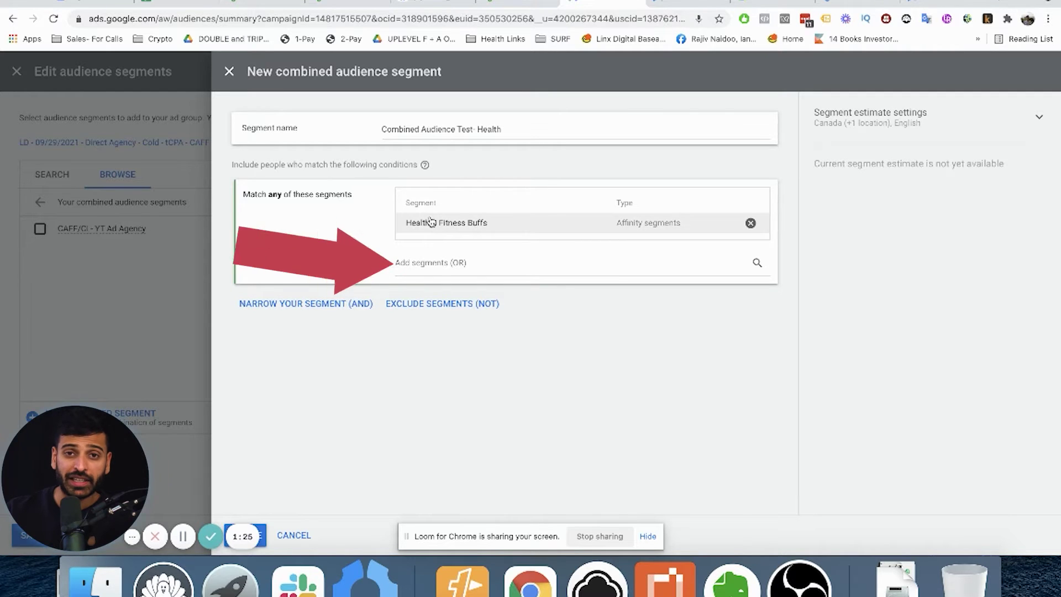
Add Getting Married Soon from Life events > Marriage to the match-any group, then remove it.
click(448, 264)
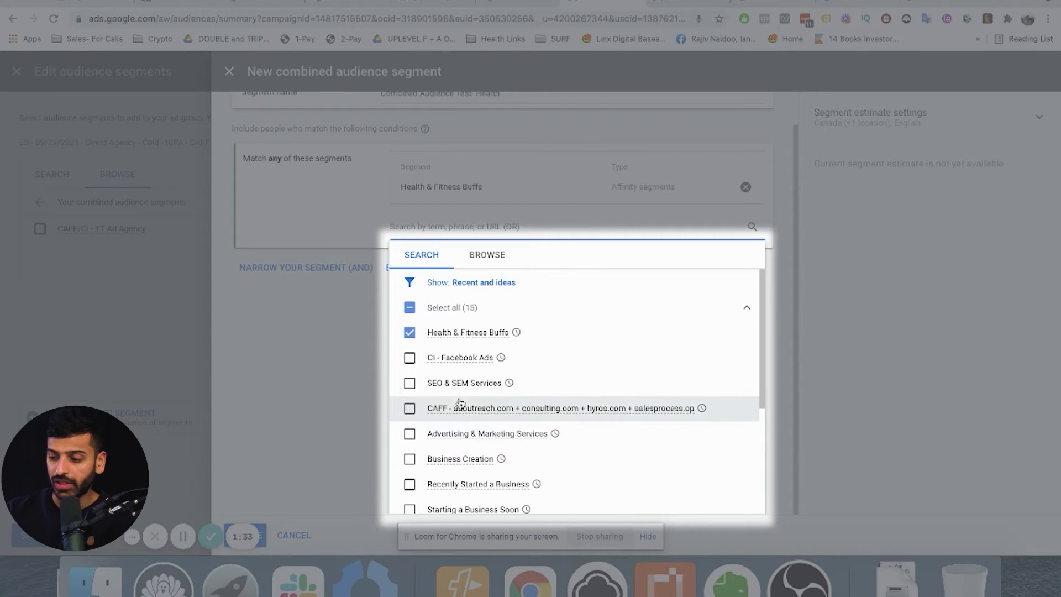
mouse_move(466, 409)
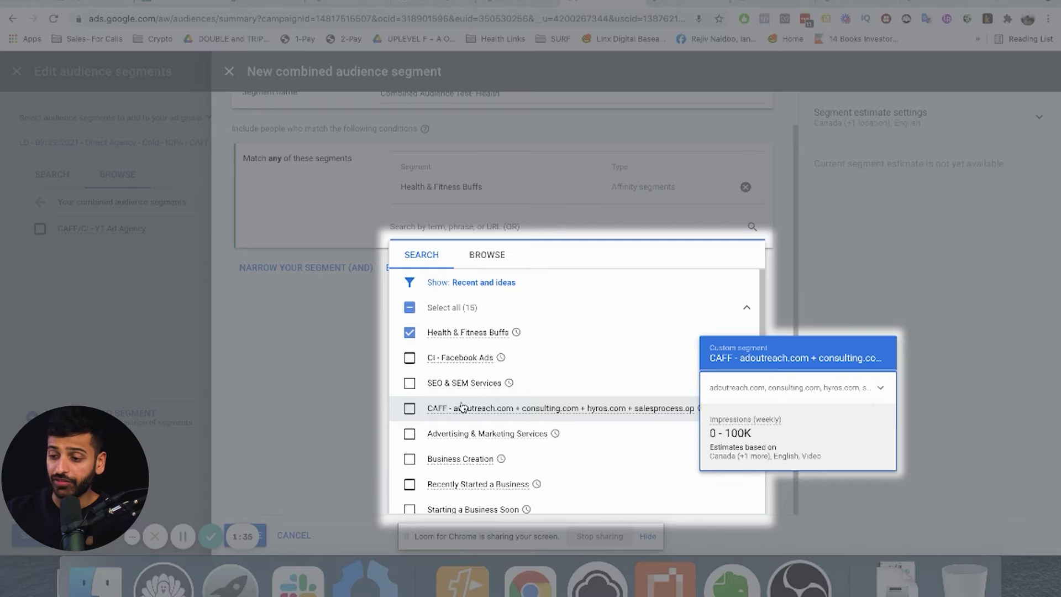
click(486, 254)
click(470, 431)
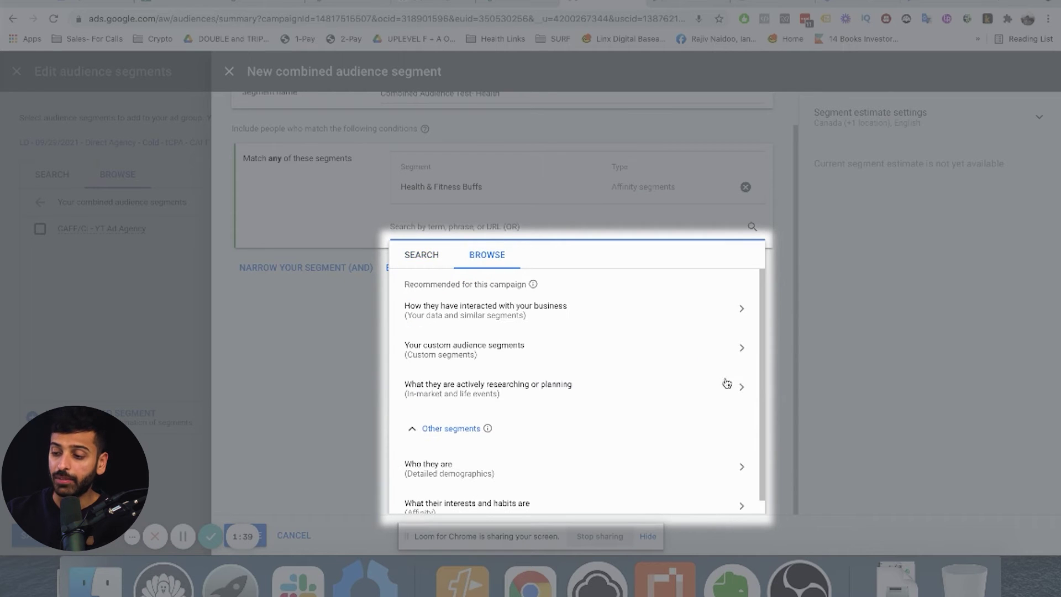
click(741, 389)
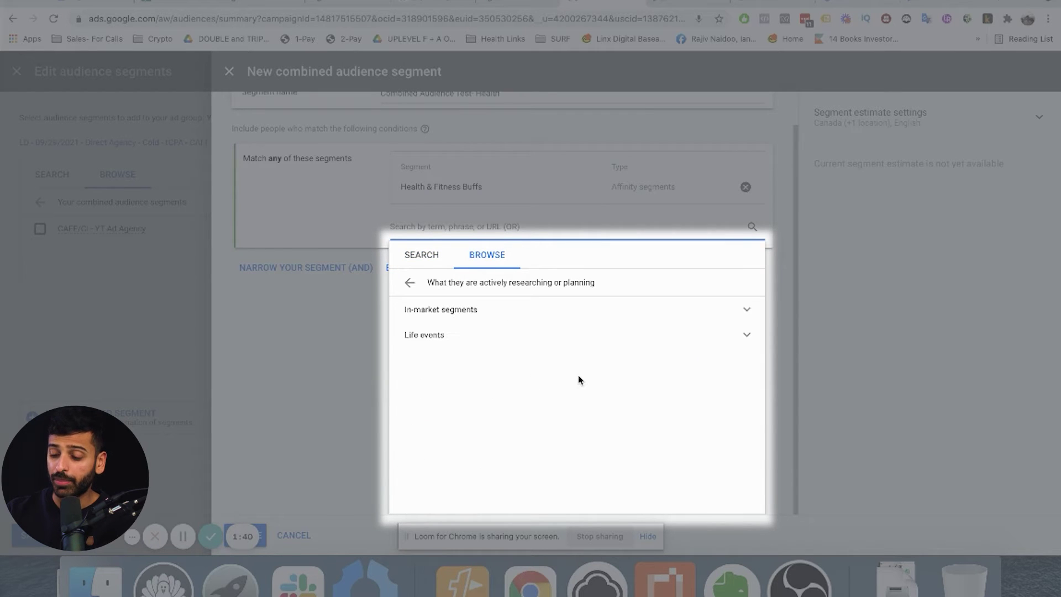
click(746, 337)
scroll(696, 390, down, 2)
click(696, 392)
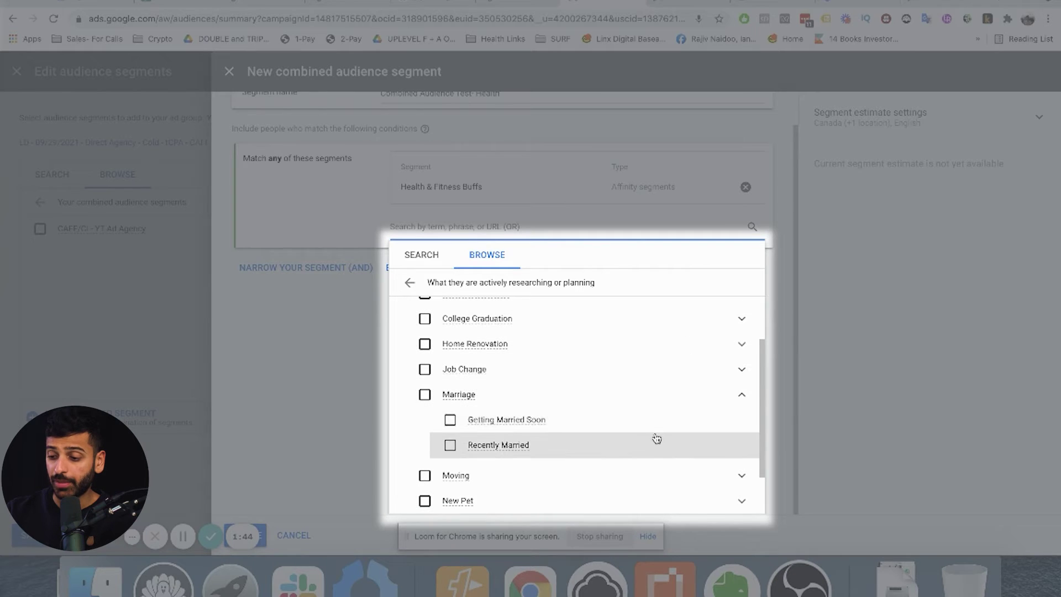
click(657, 420)
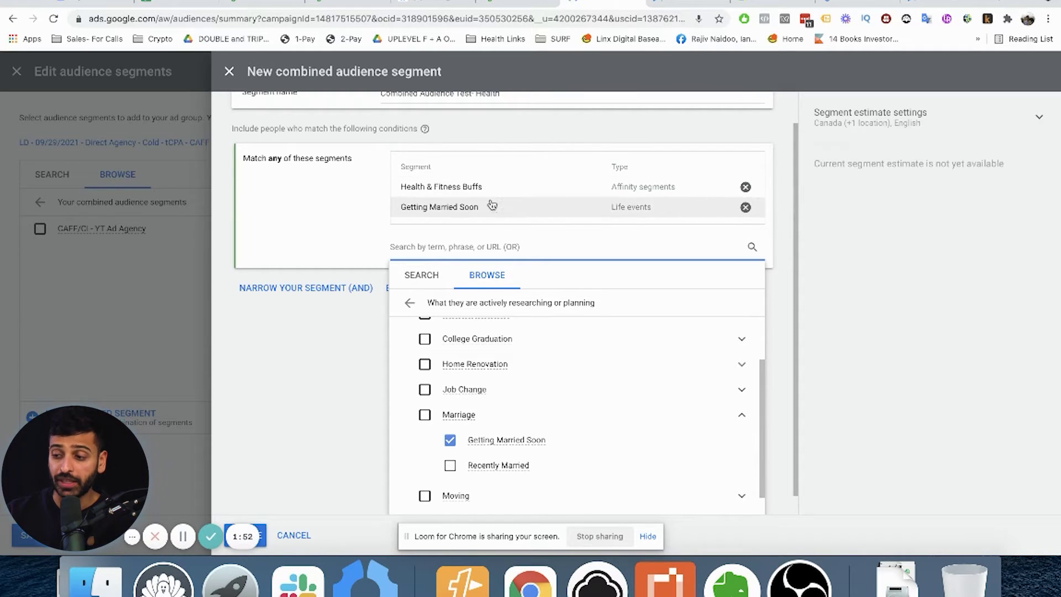
click(745, 208)
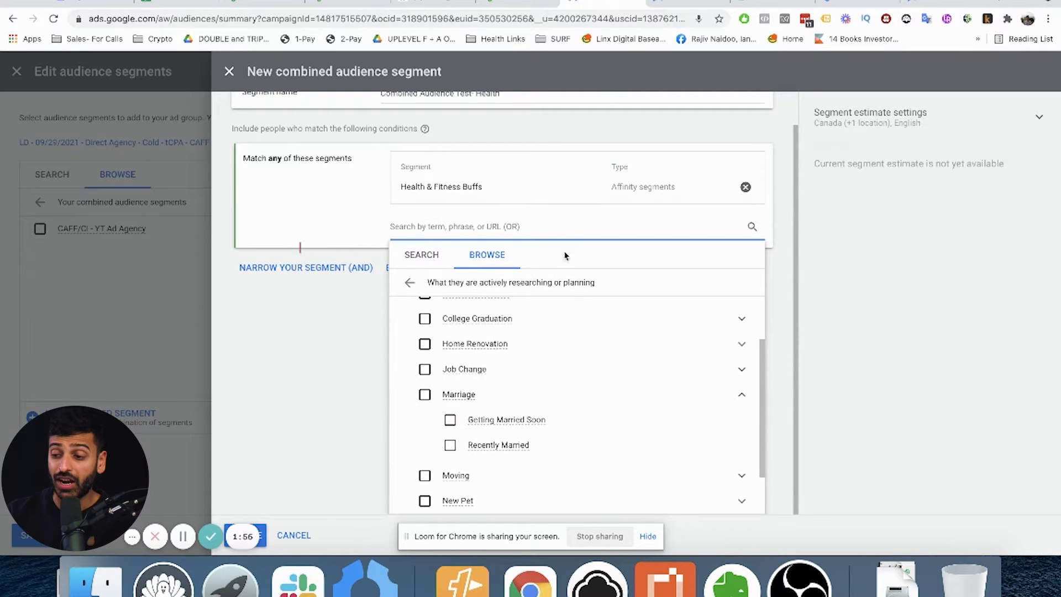
Add a must-also (AND) condition holding Getting Married Soon, then clear the search box.
click(313, 268)
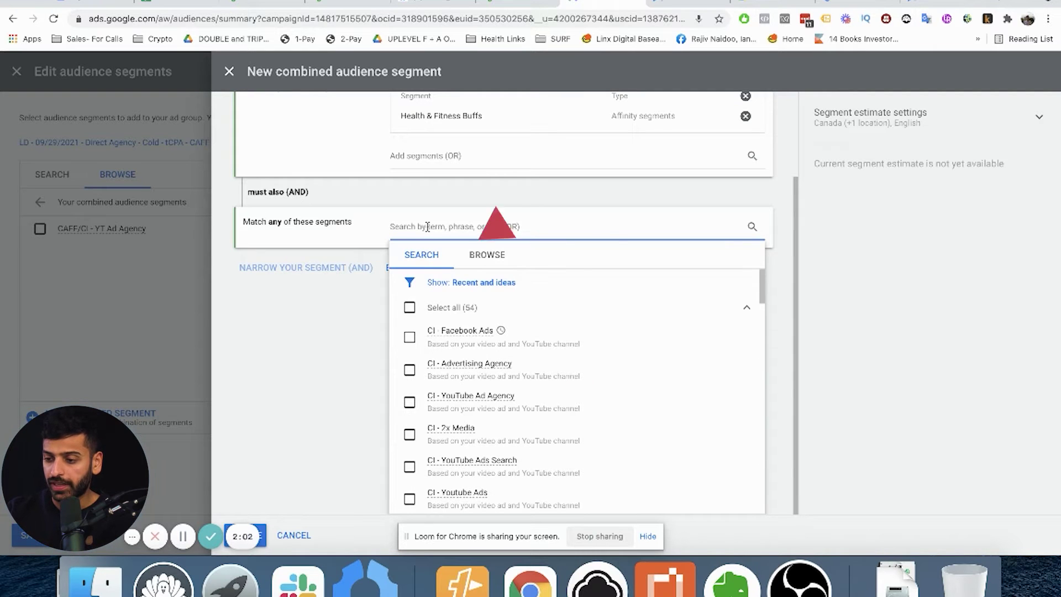
text(Getting Married)
click(410, 378)
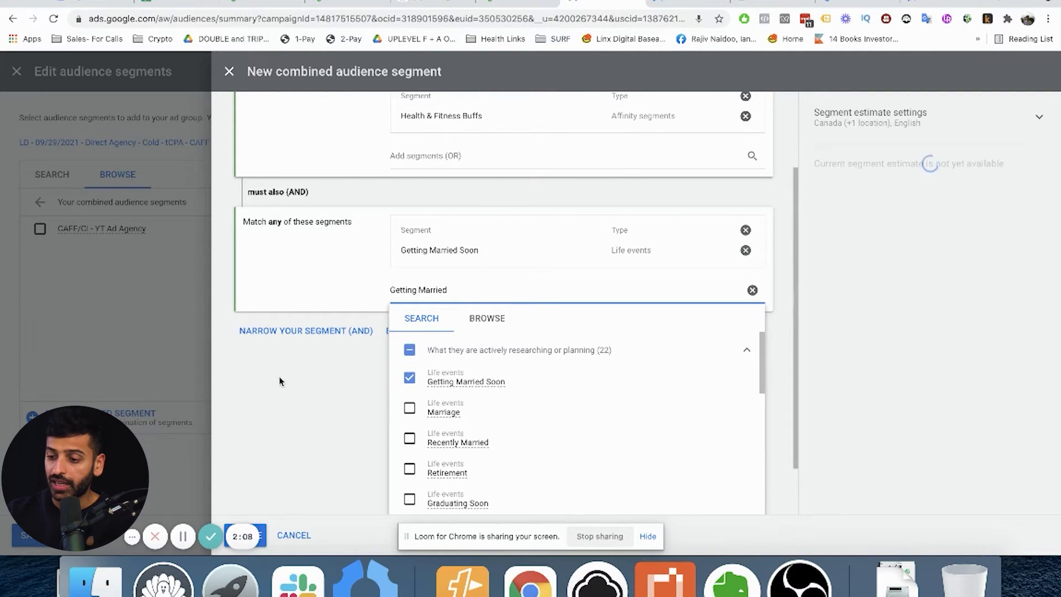
scroll(336, 241, up, 2)
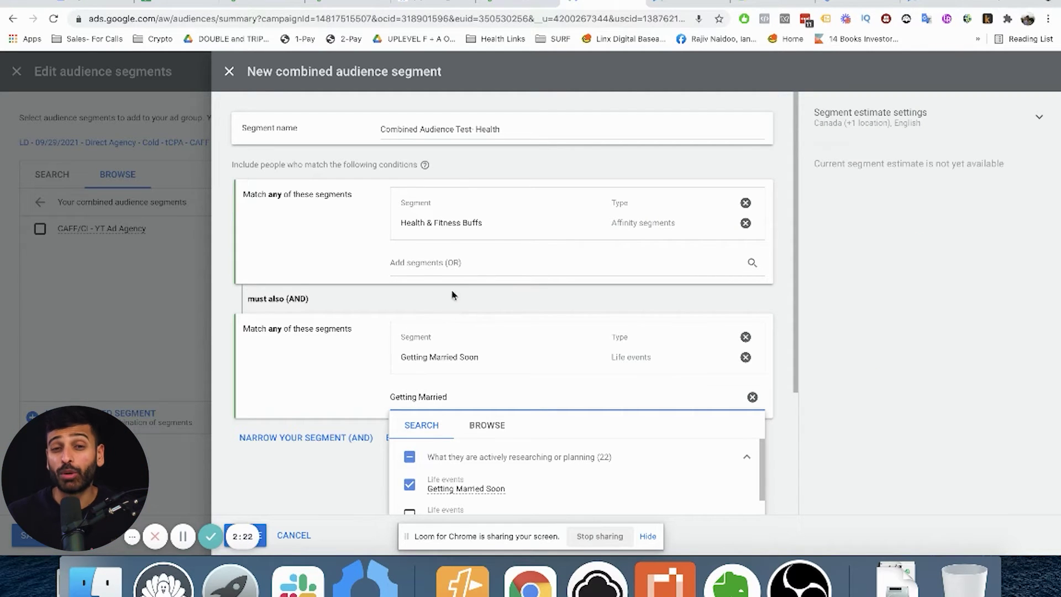
scroll(473, 404, down, 2)
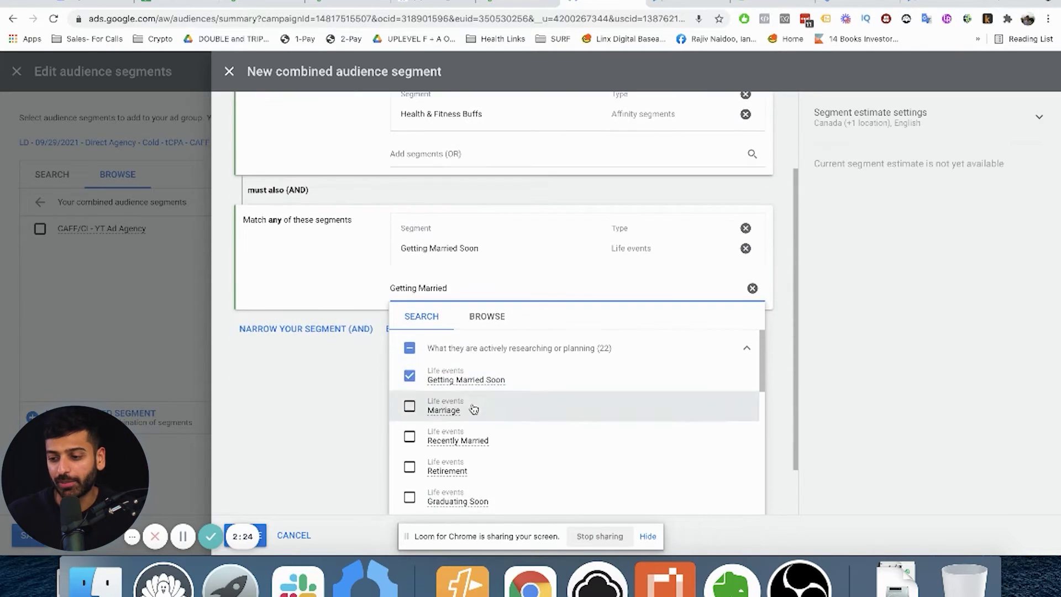
click(753, 286)
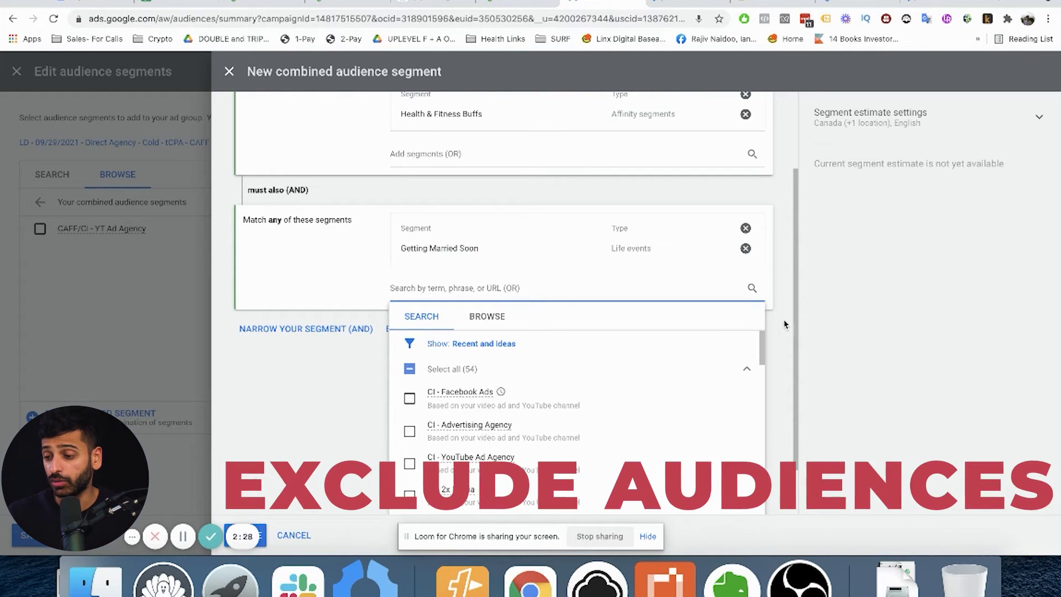
Exclude the Purchasing a Home life-events segment from the combined audience.
click(385, 335)
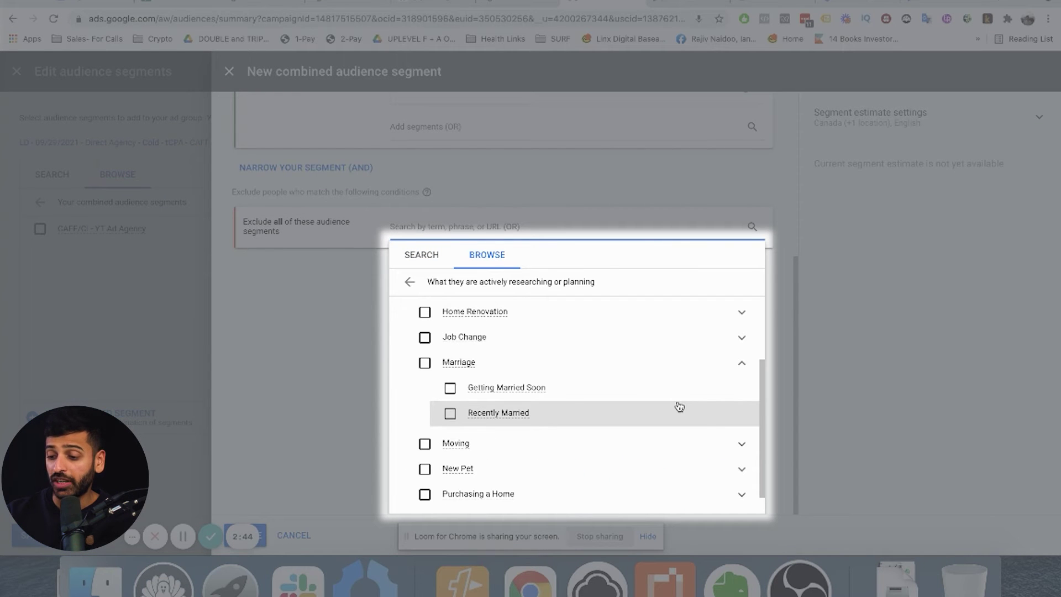
scroll(706, 437, down, 1)
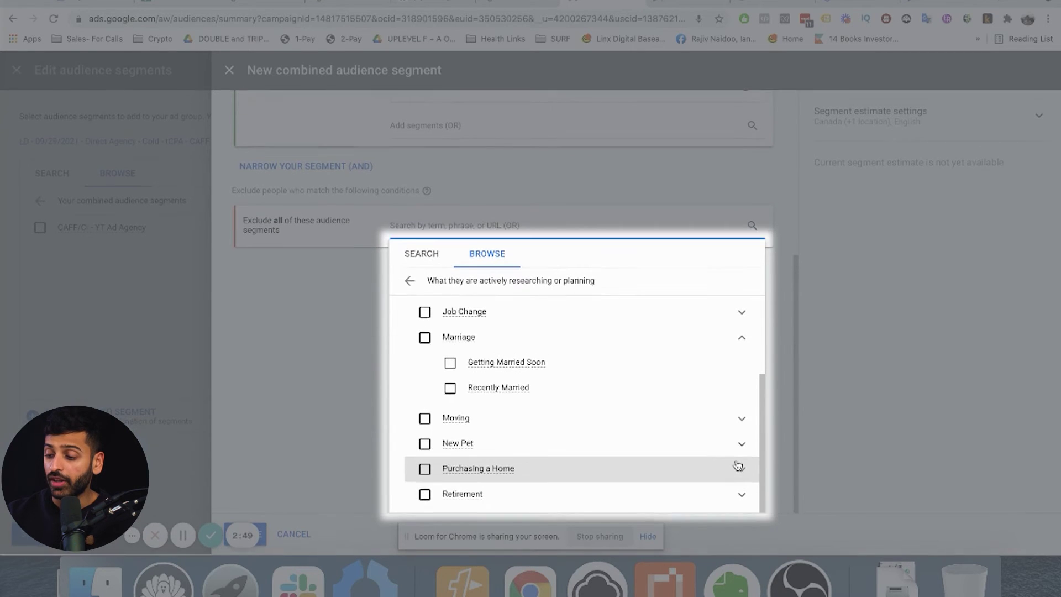
click(425, 470)
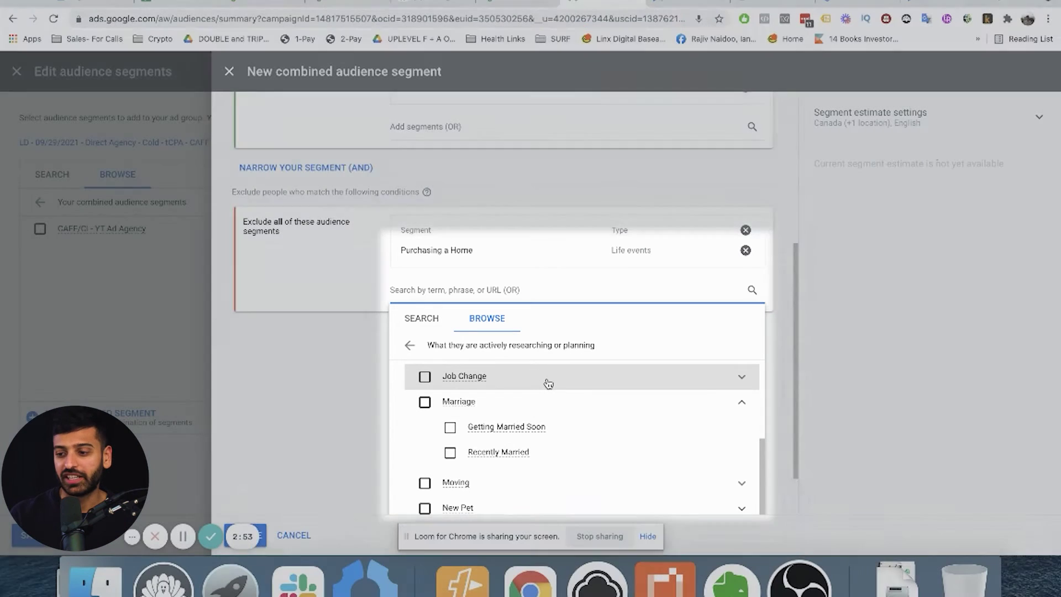
scroll(549, 384, down, 2)
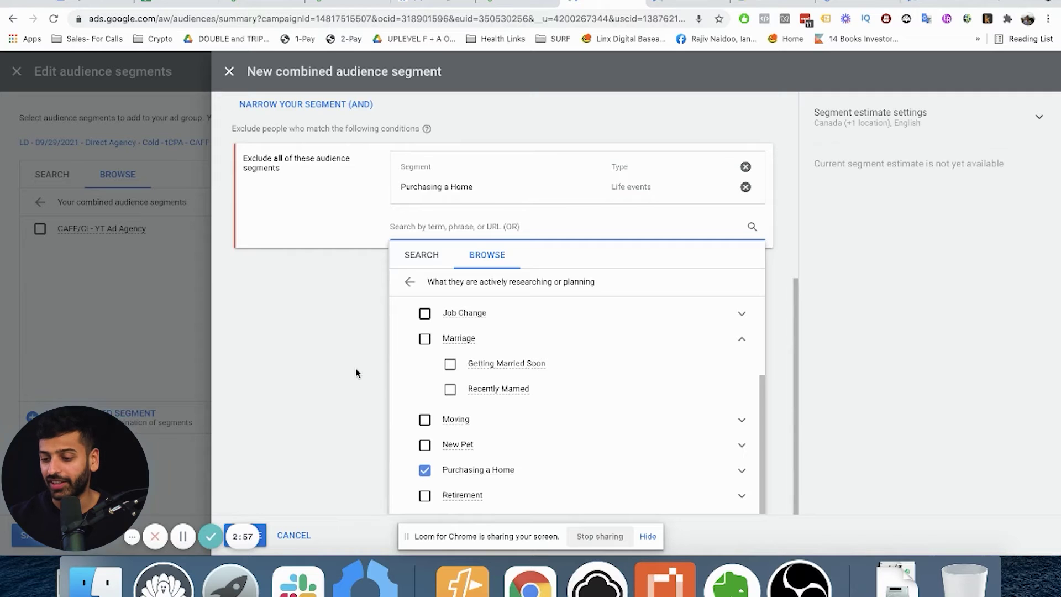
scroll(356, 373, up, 6)
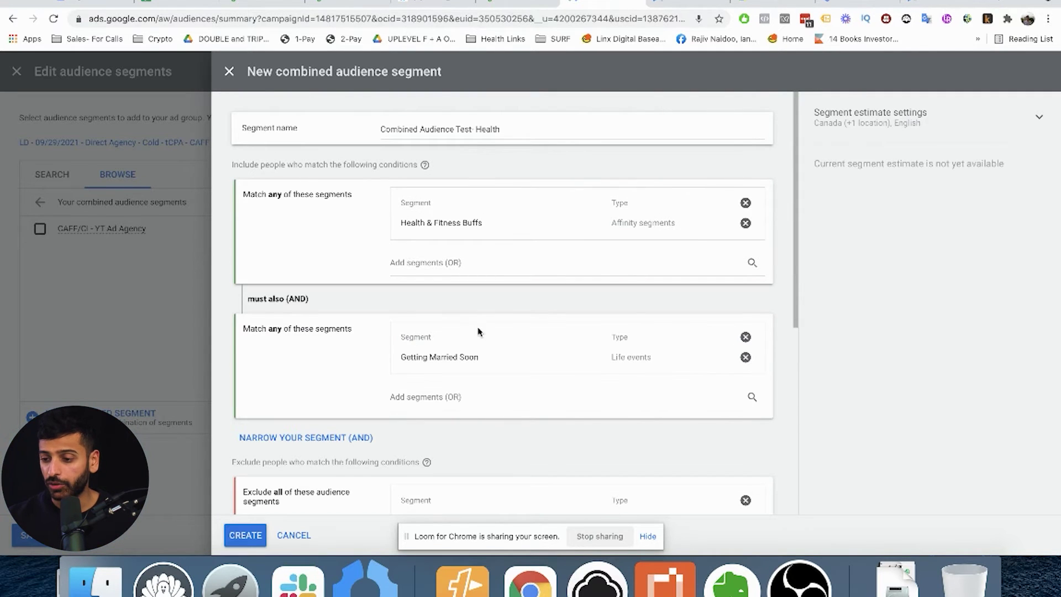
Search the exclusion picker for 'Remarketing', correcting the misspelled 'remakreting'.
scroll(478, 330, down, 2)
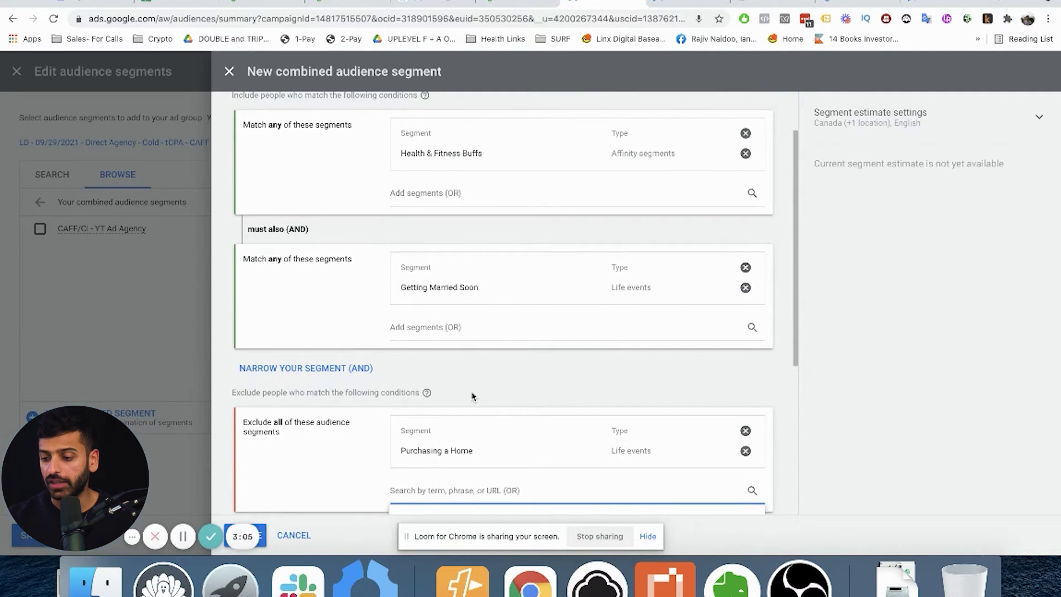
scroll(474, 396, down, 3)
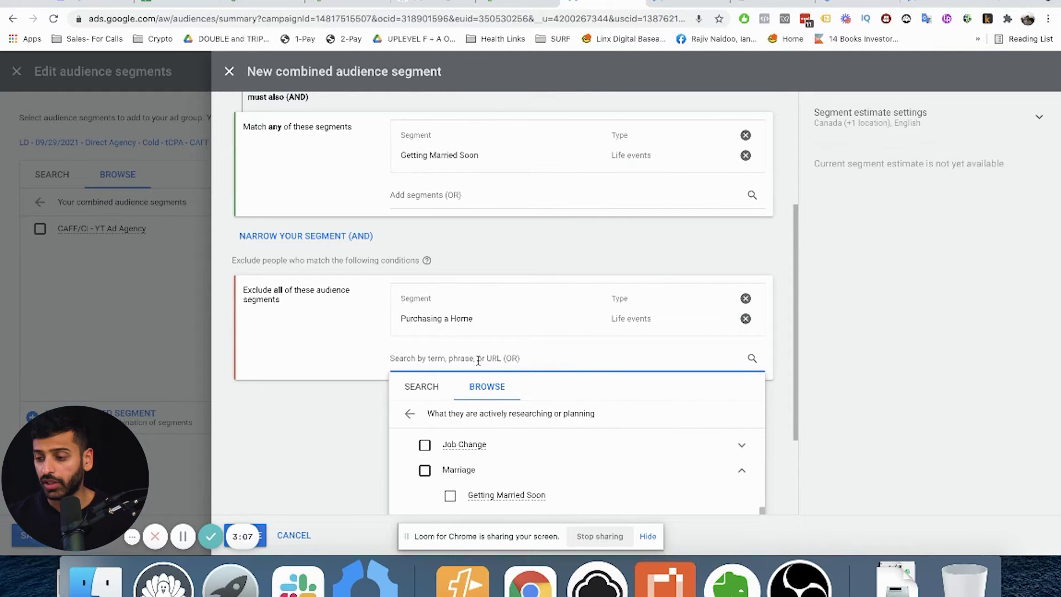
text(re)
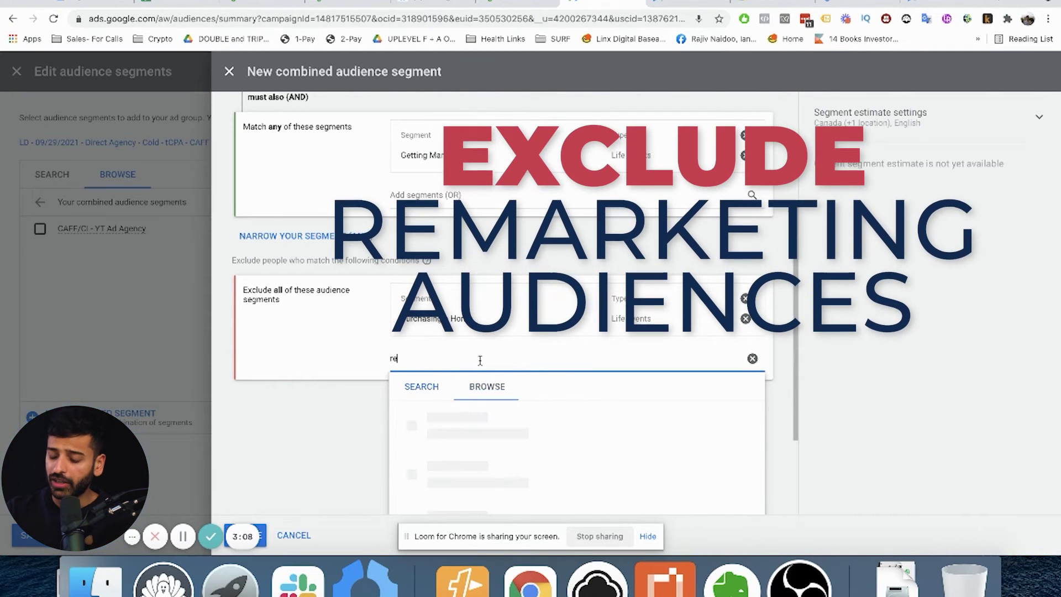
text(makreting)
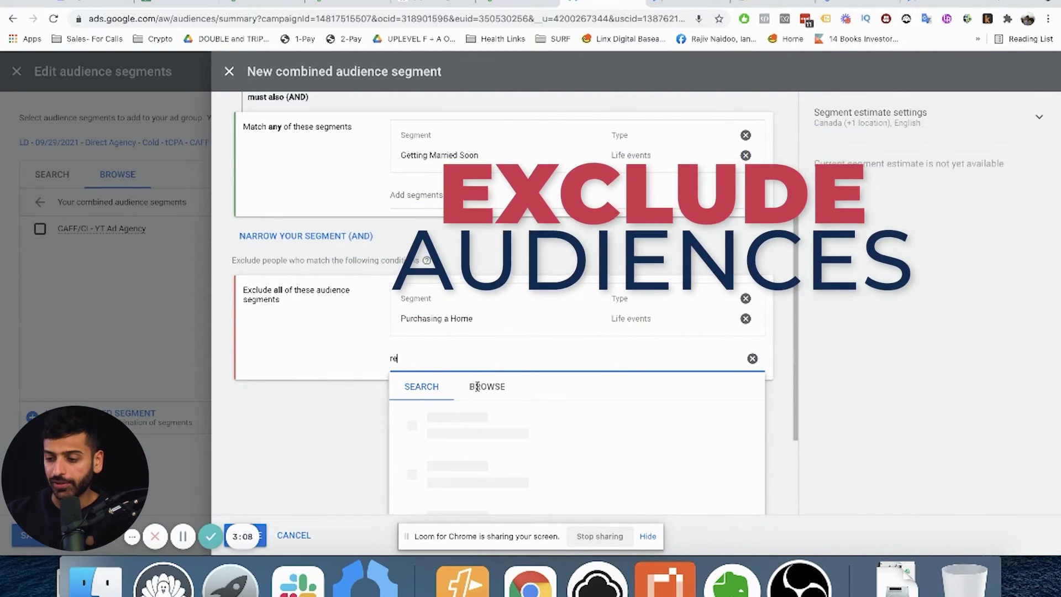
click(479, 391)
scroll(456, 394, down, 1)
double_click(425, 359)
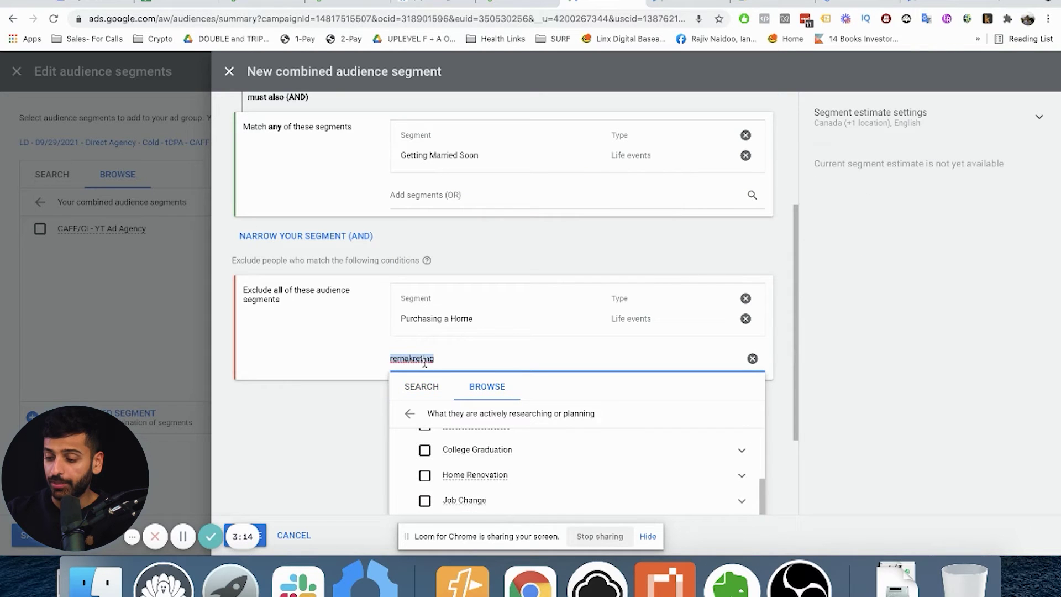
text(Remarketing)
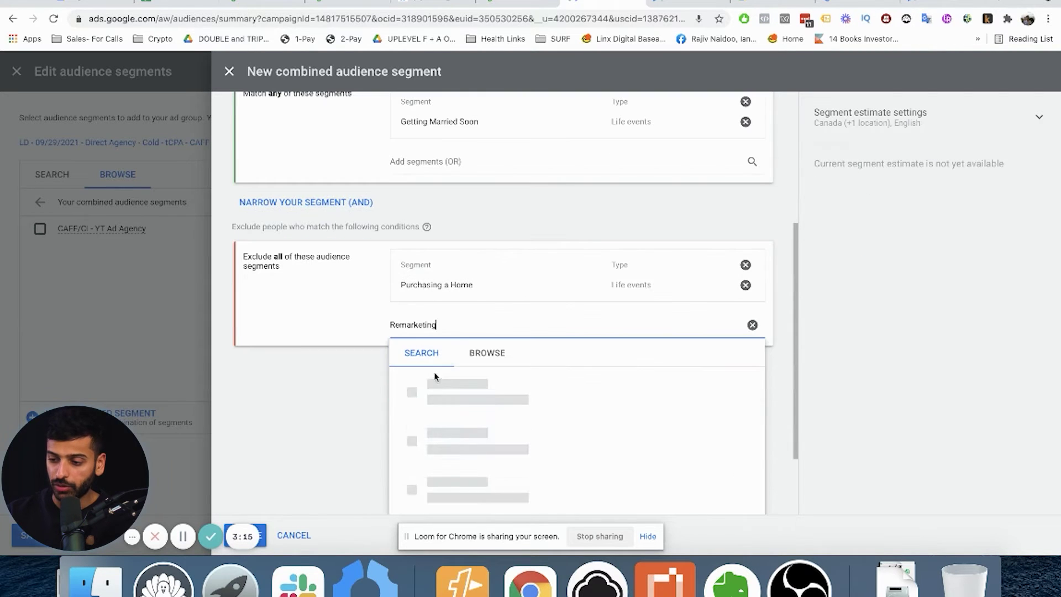
Browse to the YouTube users lists, ticking then unticking 15 Day Viewed Any YouTube Video from Channel.
scroll(508, 402, down, 8)
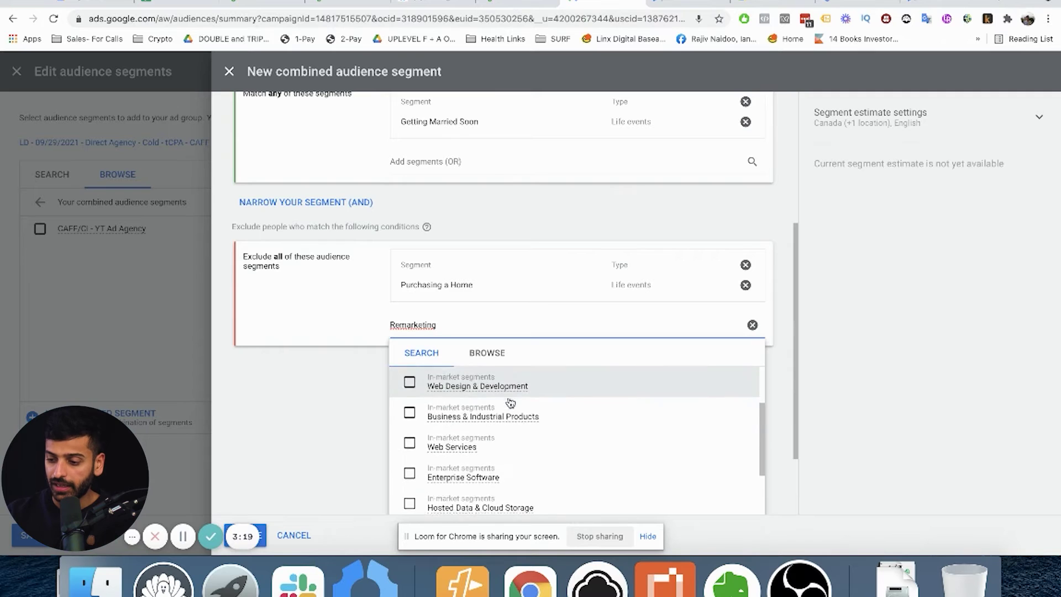
click(496, 356)
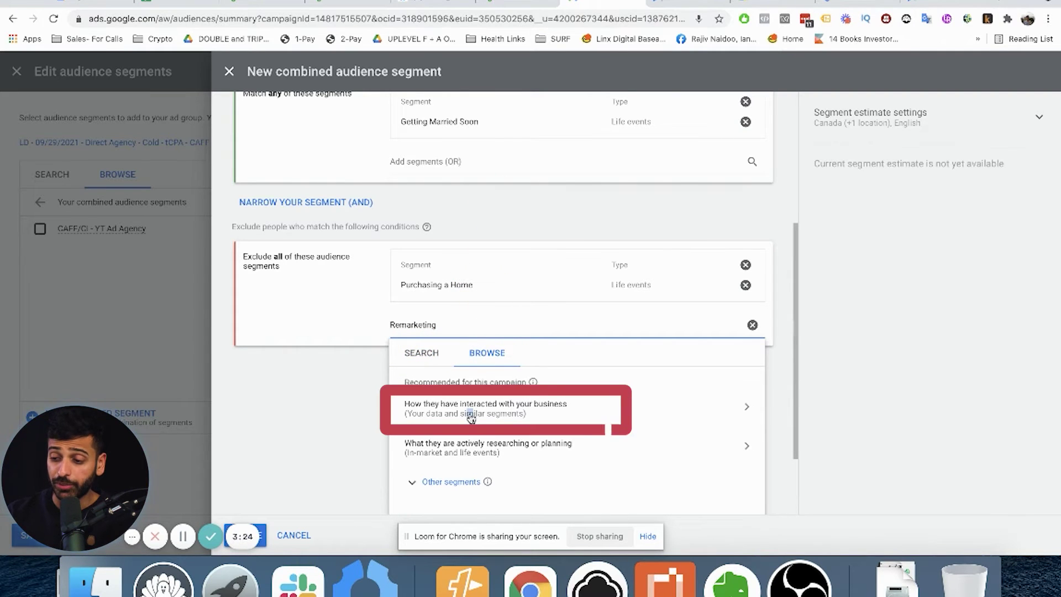
click(470, 416)
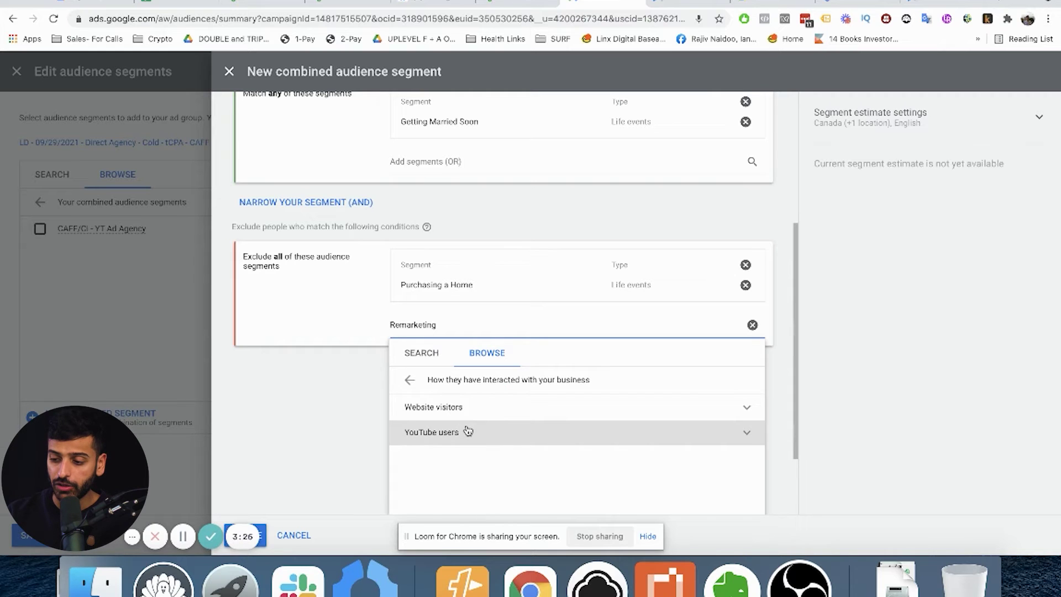
click(468, 431)
click(425, 394)
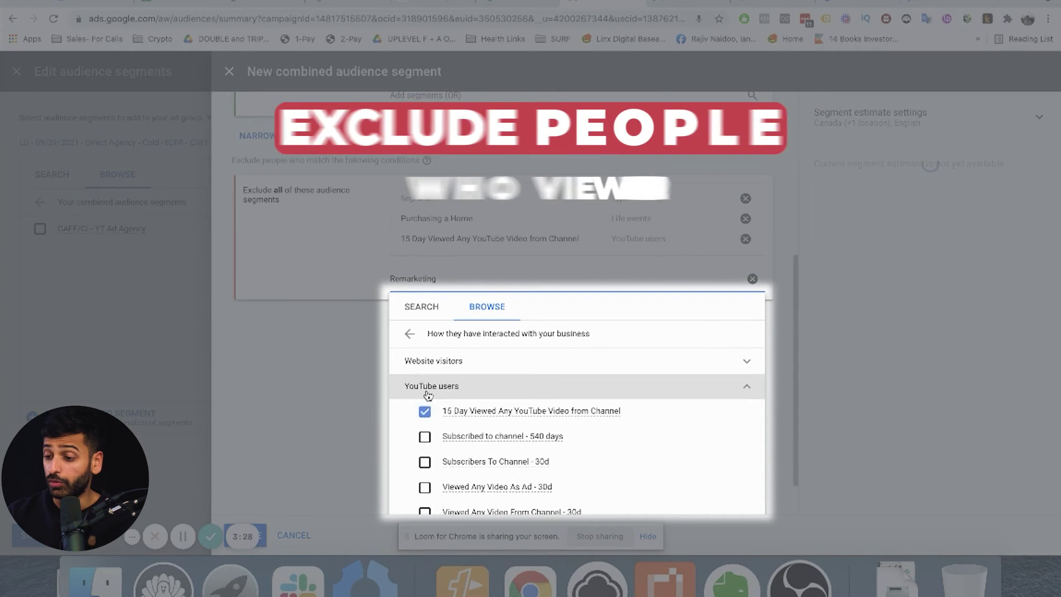
click(424, 412)
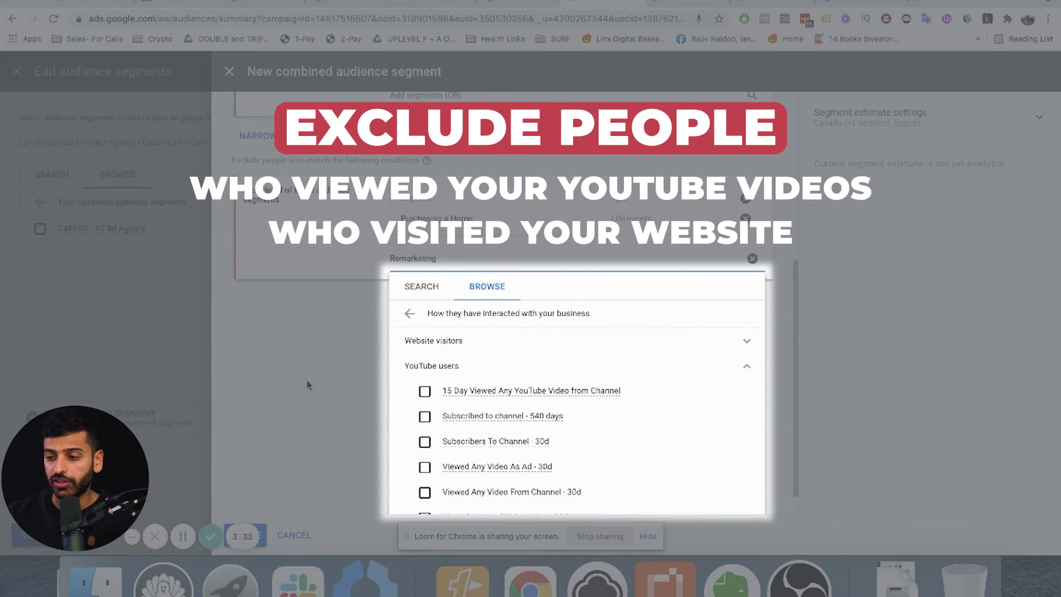
Remove Health & Fitness Buffs from the include conditions.
scroll(308, 385, up, 5)
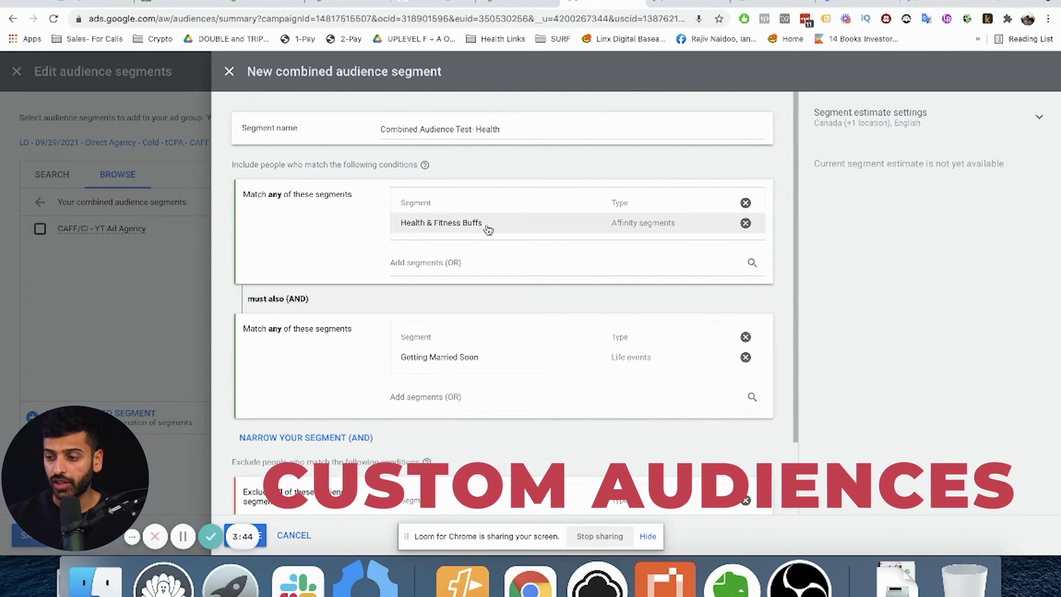
click(746, 223)
click(477, 256)
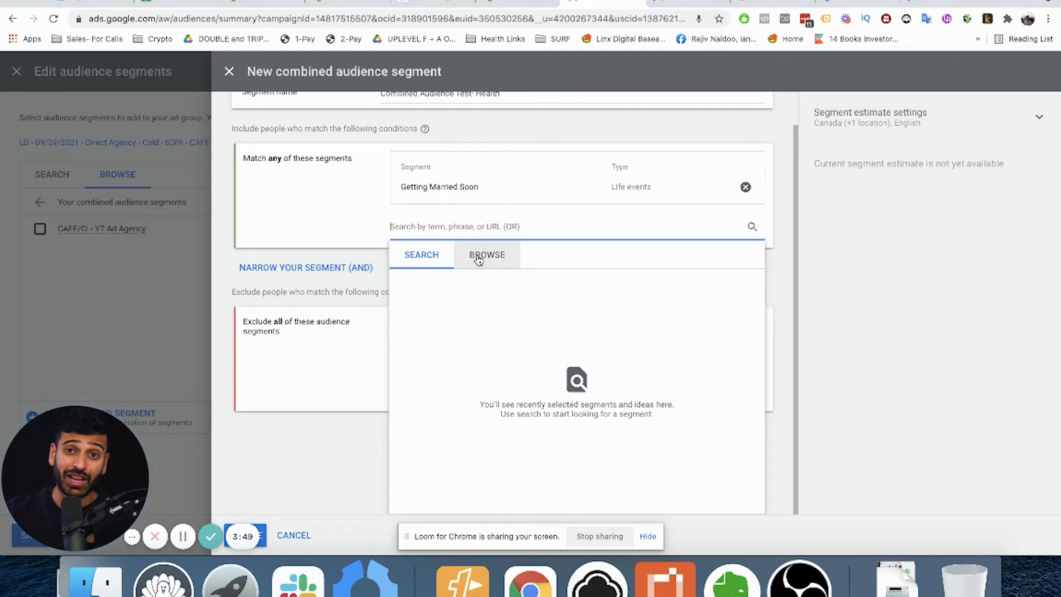
Remove Getting Married Soon and add the custom segment CI - Facebook Ads to the AND group.
click(746, 187)
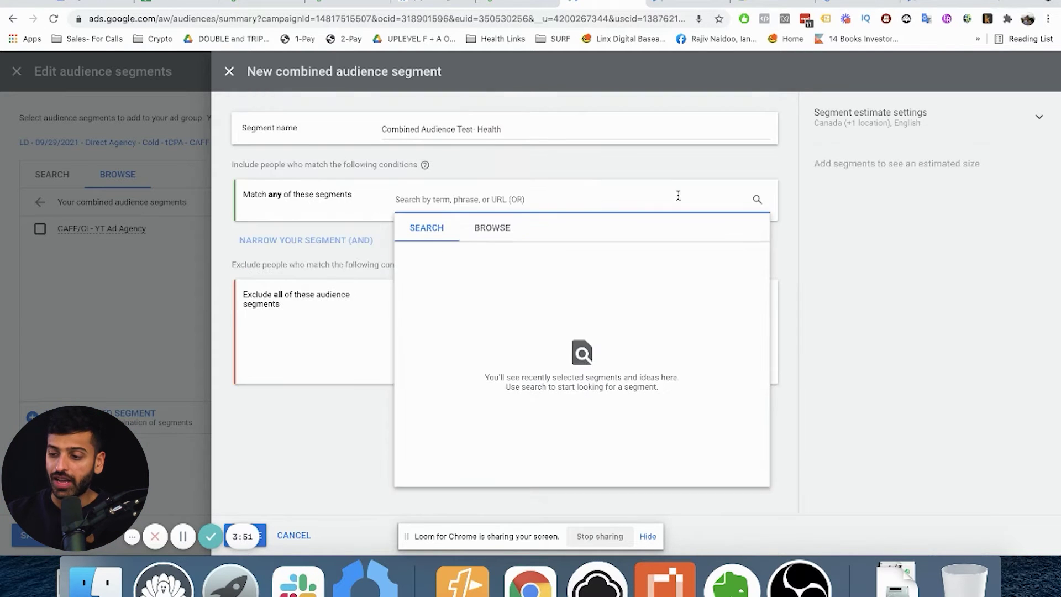
click(478, 227)
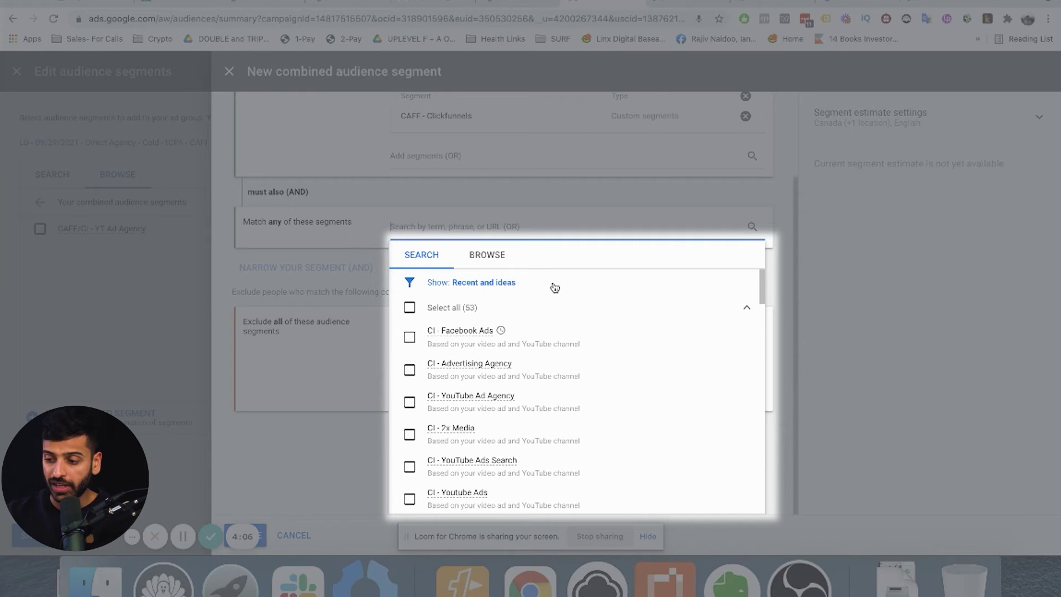
click(543, 350)
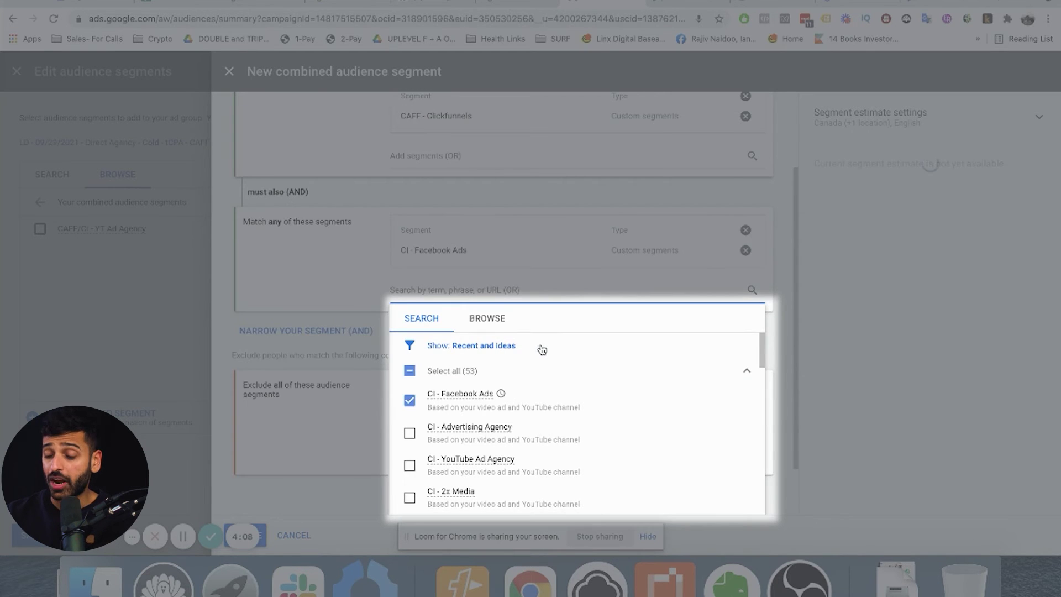